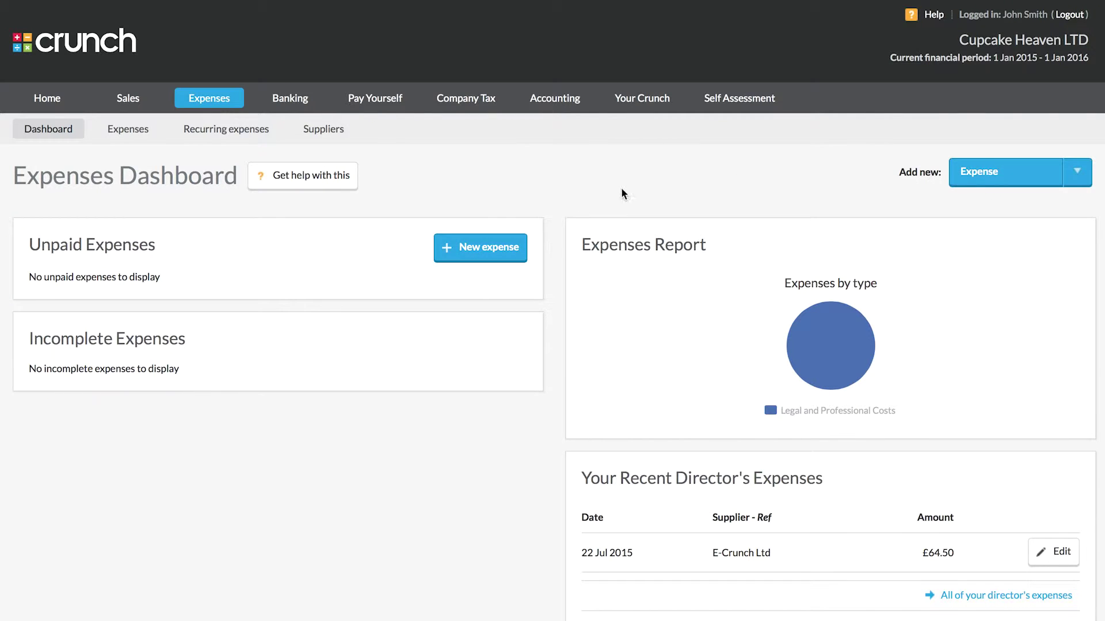
Step: Open the Expenses list and start a new expense
left_click(125, 130)
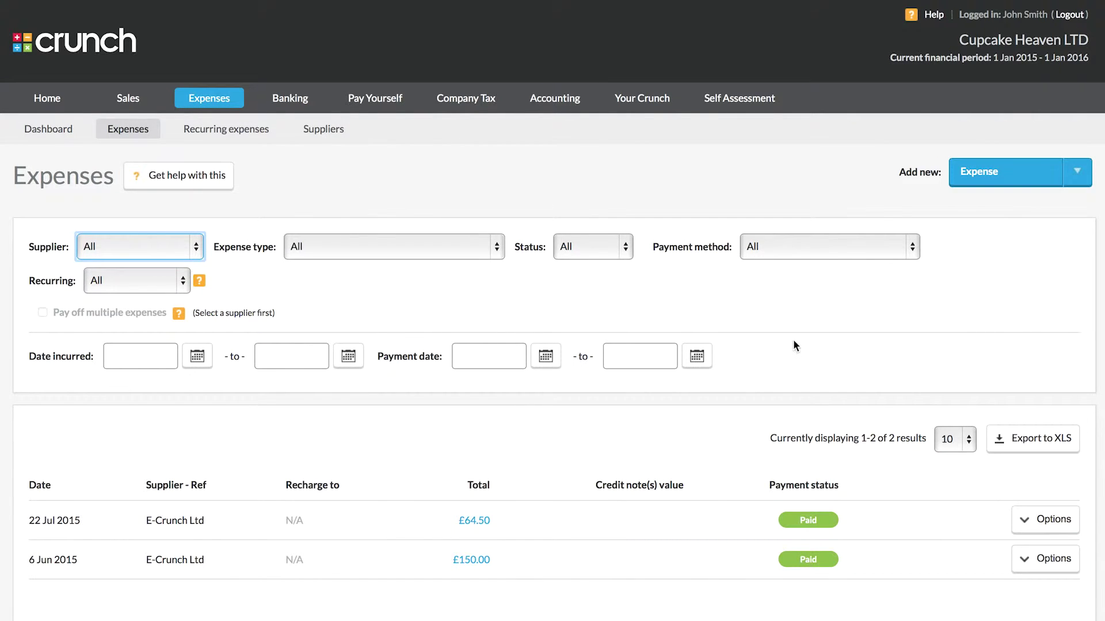
left_click(974, 176)
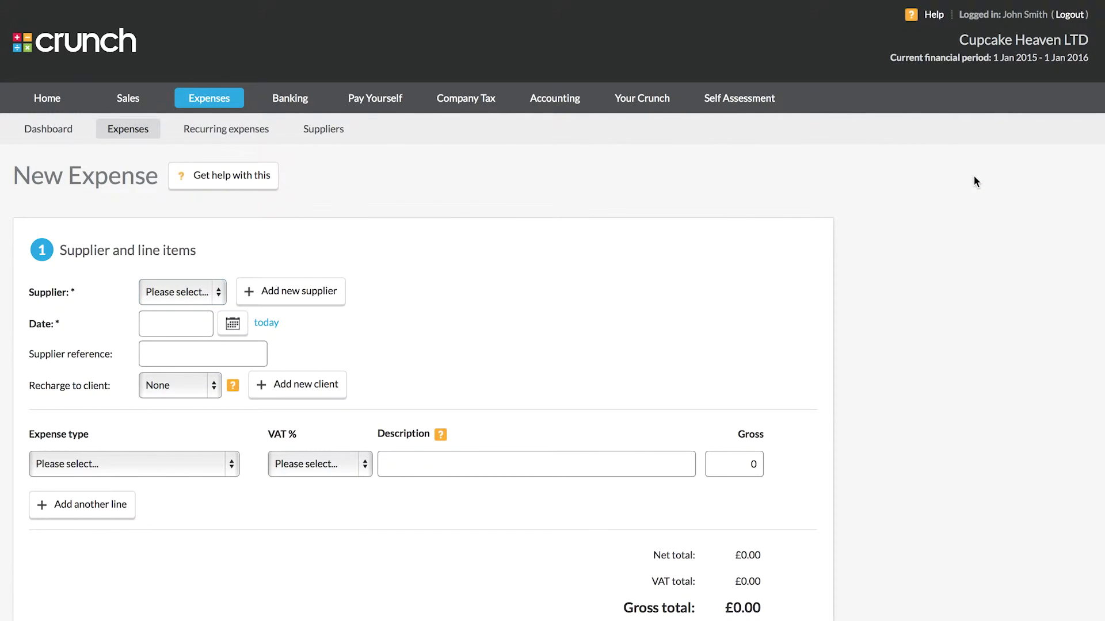
Step: Set supplier to Travel, date to today (03/08/2015), and recharge to client E-Crunch Ltd
scroll(938, 231, "down", 4)
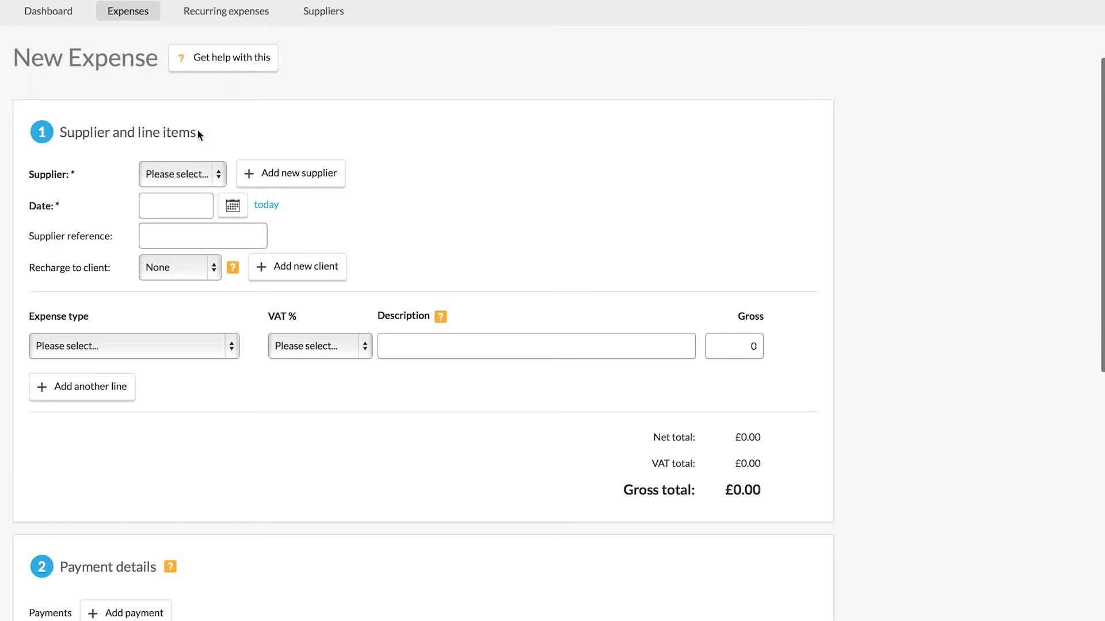
left_click(173, 173)
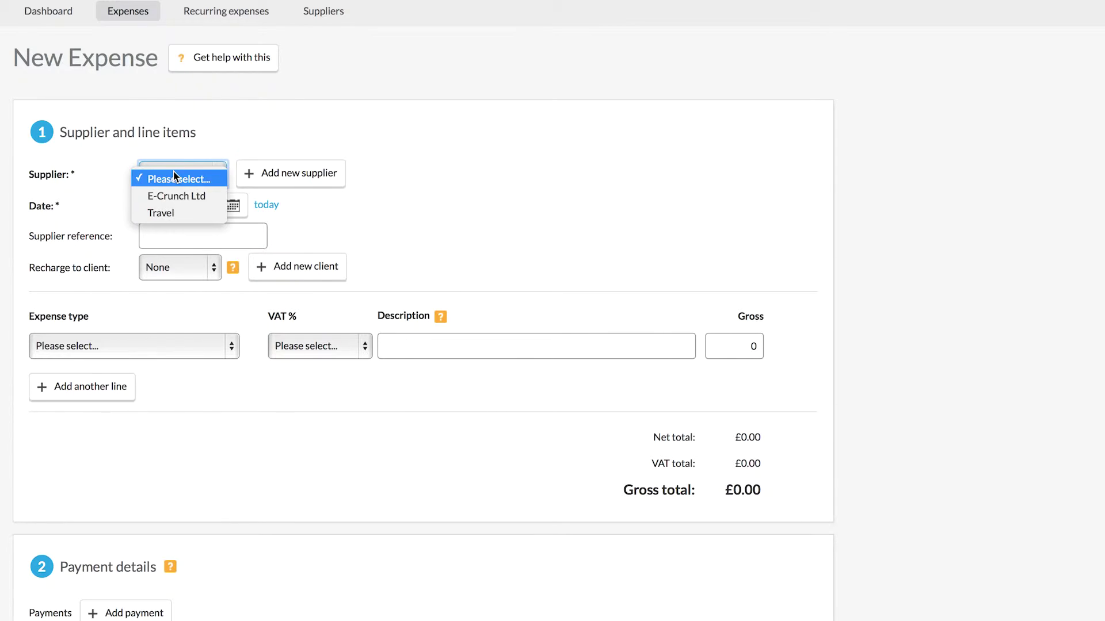
left_click(168, 212)
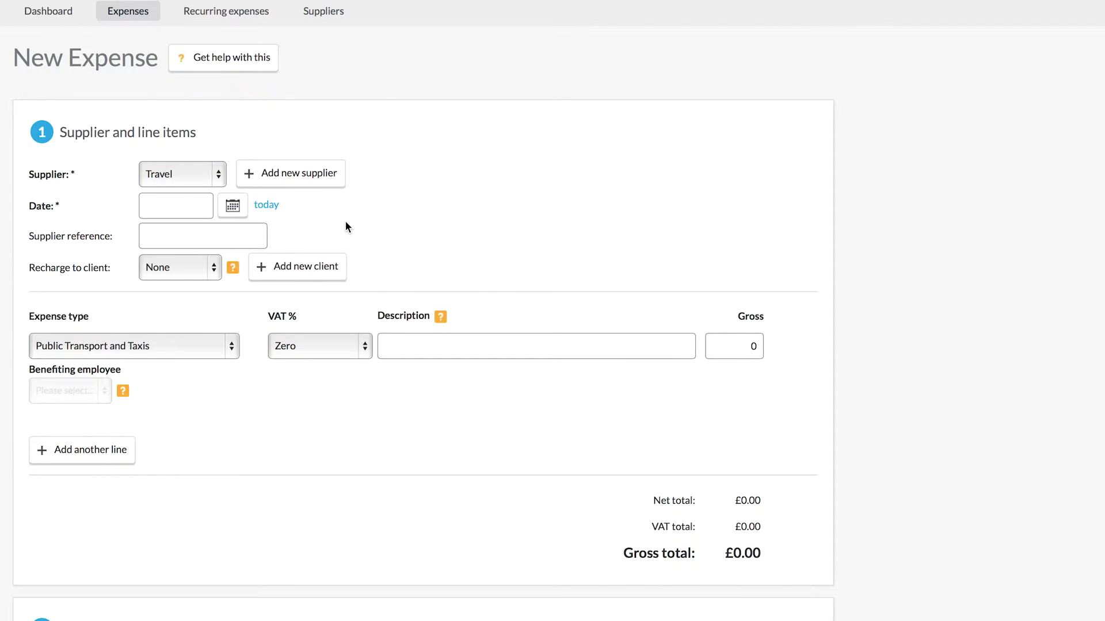
left_click(267, 206)
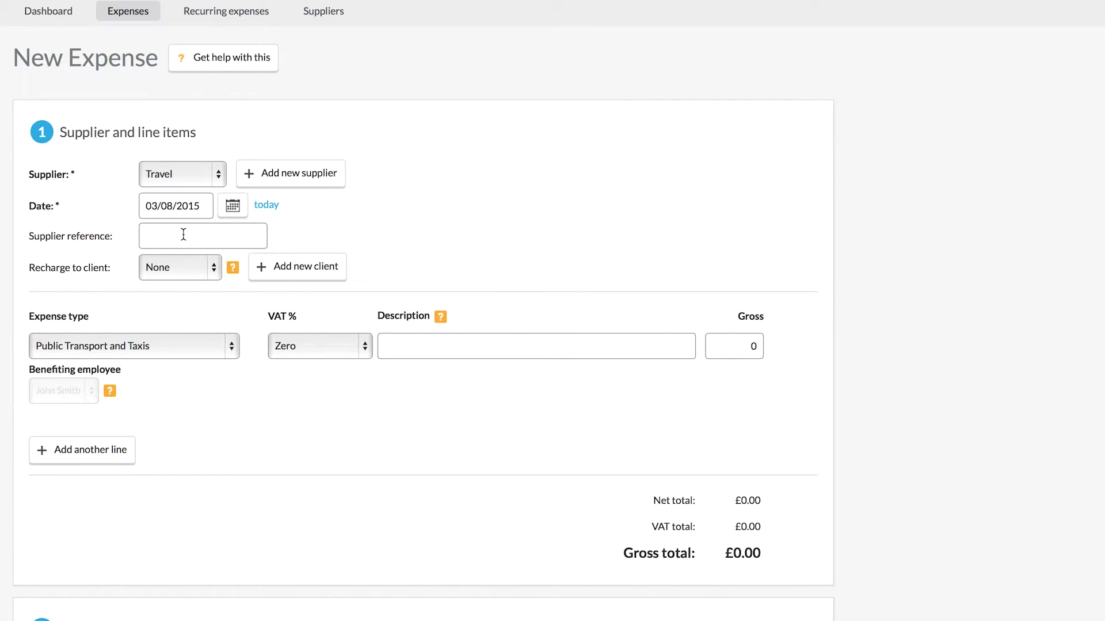
left_click(208, 269)
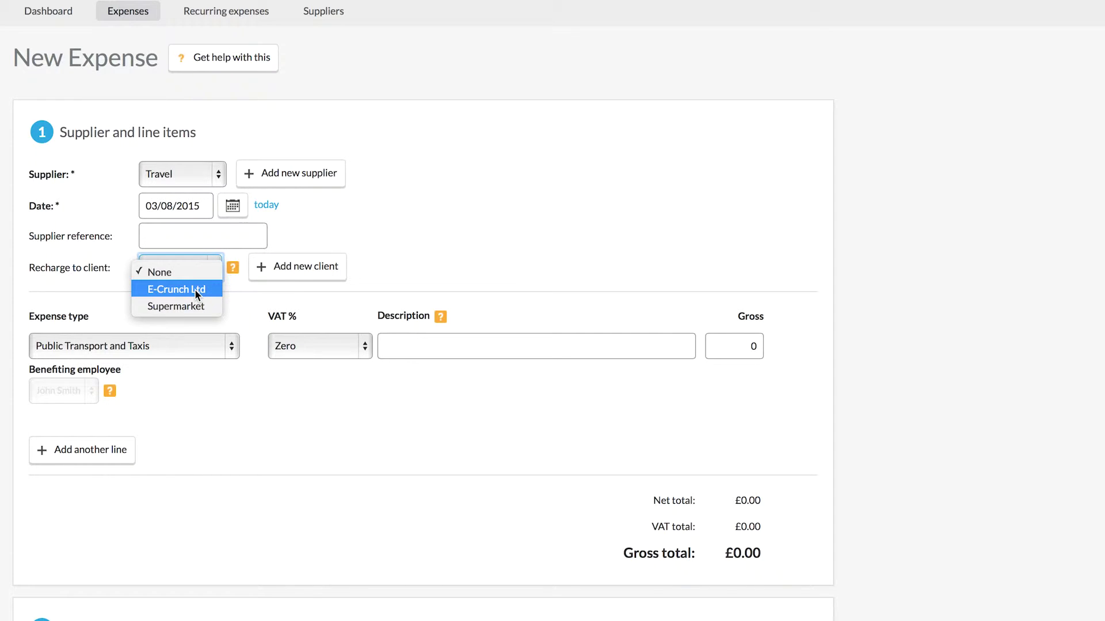
left_click(195, 288)
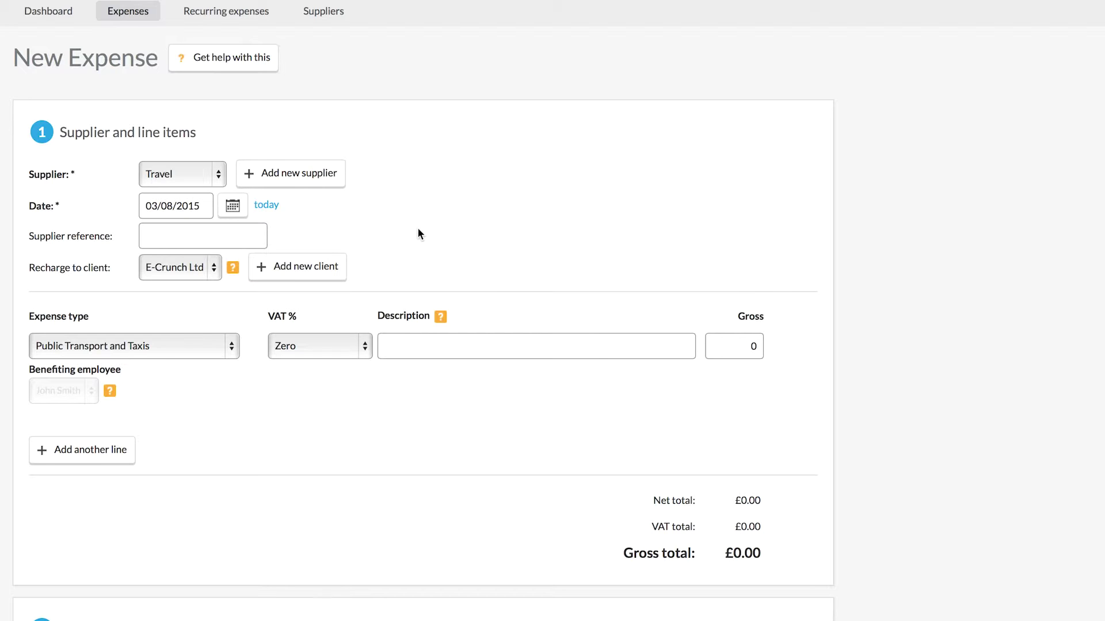
scroll(418, 230, "down", 1)
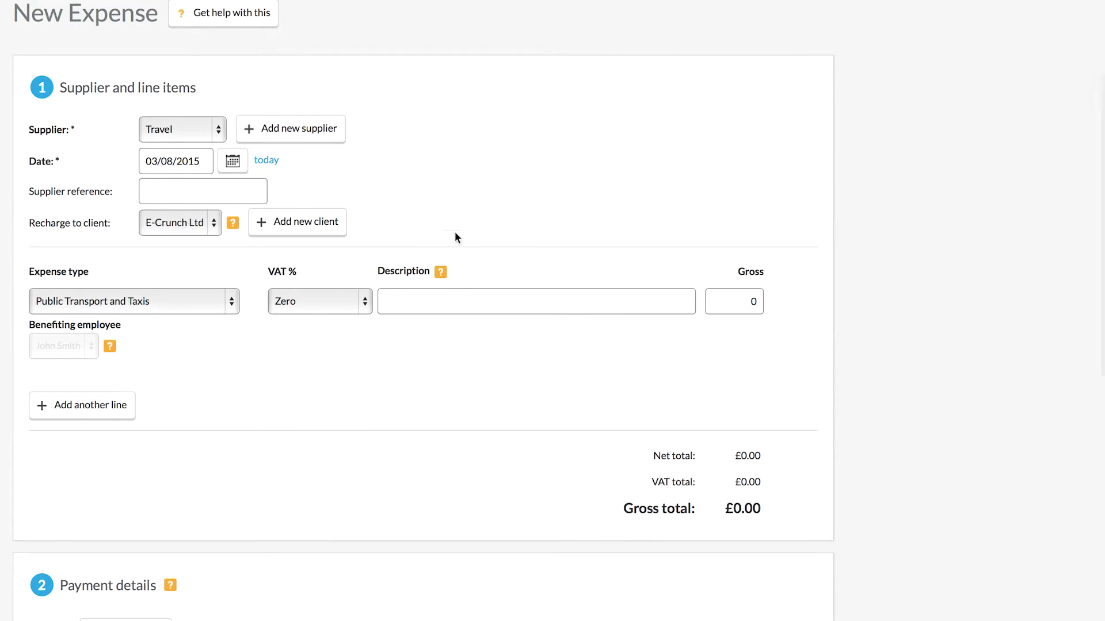
left_click(153, 302)
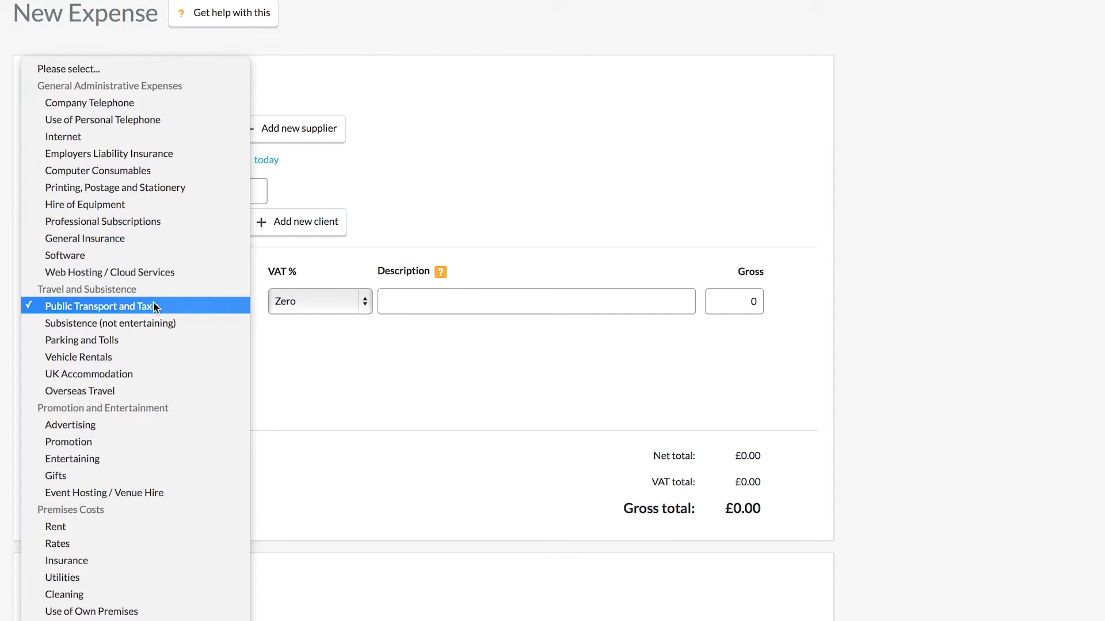
left_click(153, 301)
left_click(145, 304)
scroll(143, 300, "down", 12)
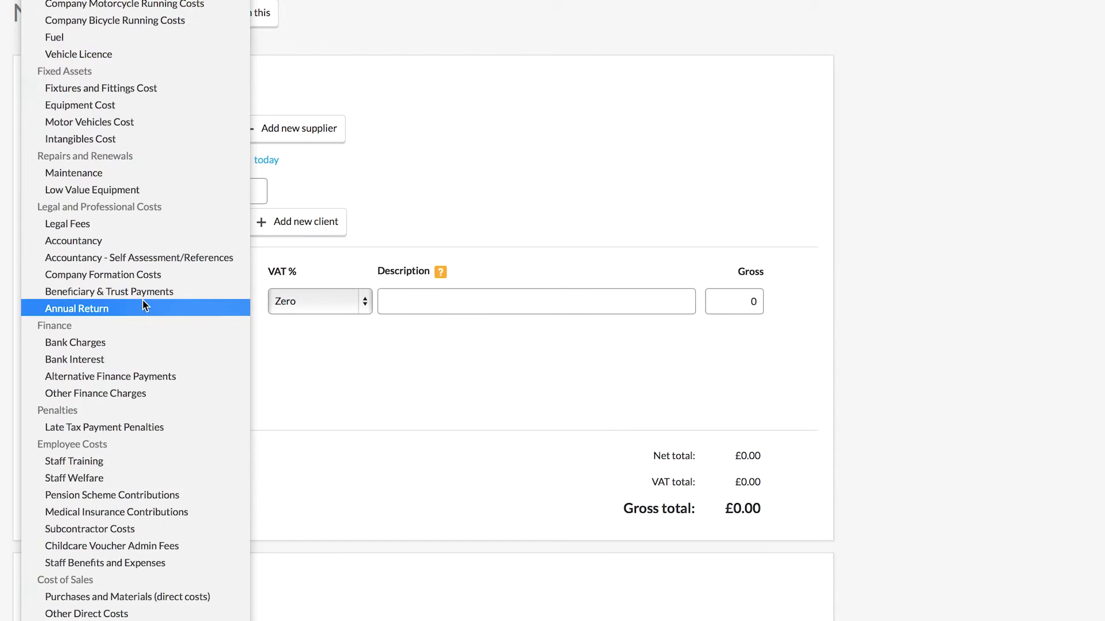
scroll(142, 300, "up", 10)
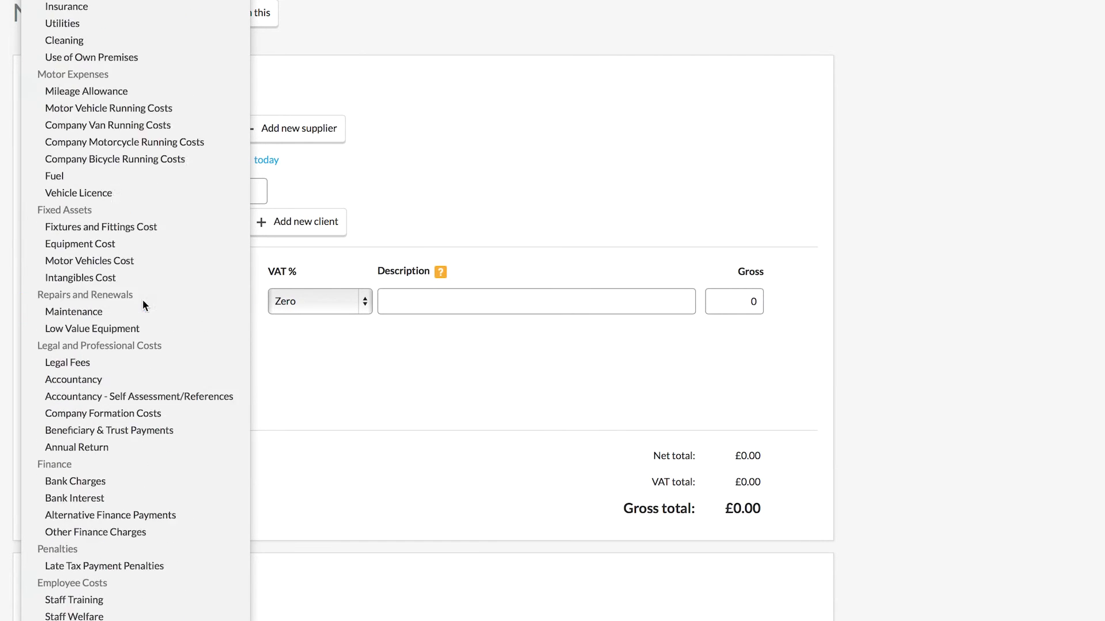
left_click(297, 350)
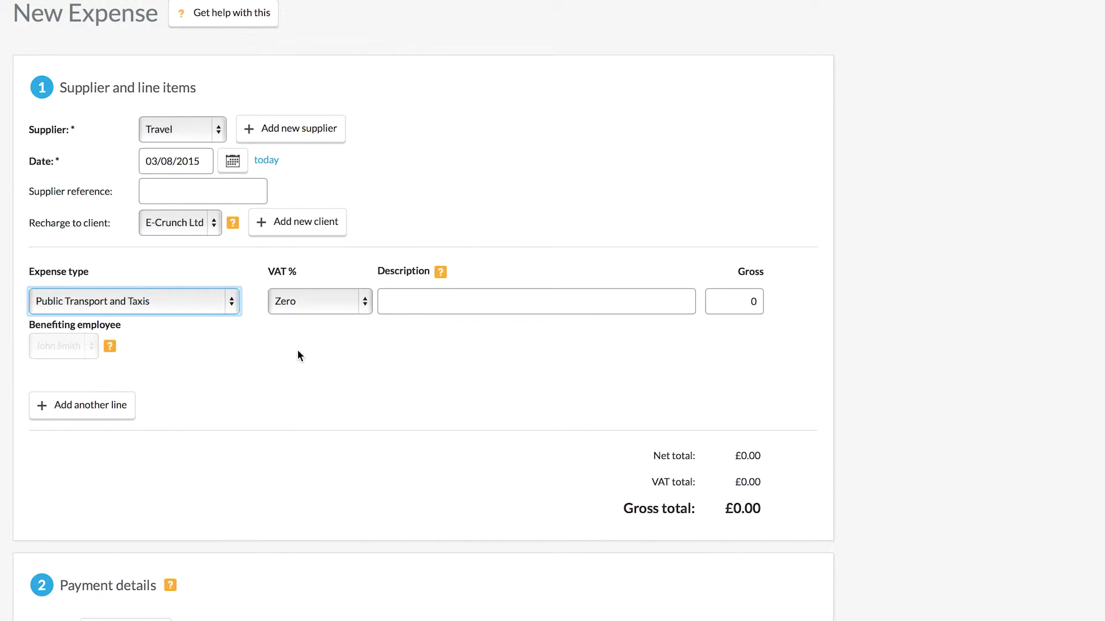
left_click(187, 294)
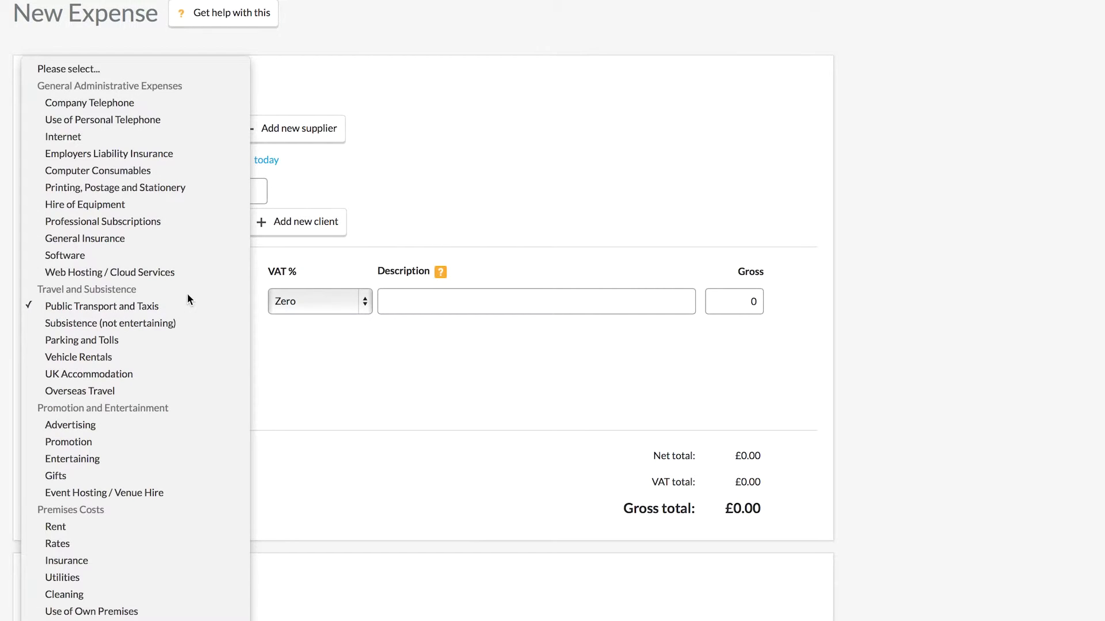
left_click(358, 344)
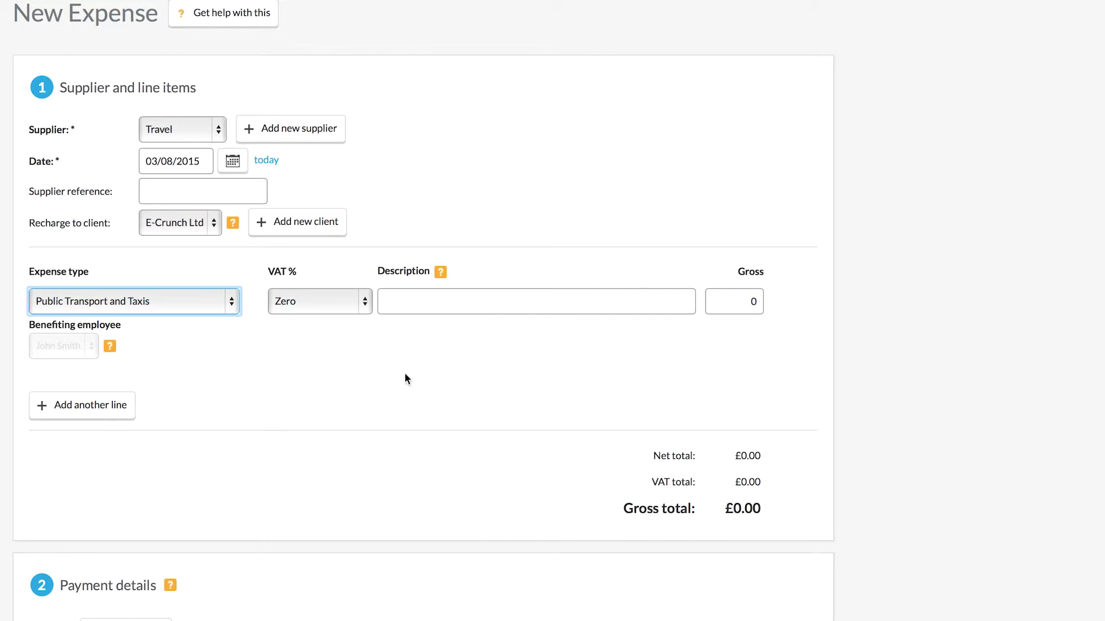
left_click(352, 303)
left_click(351, 305)
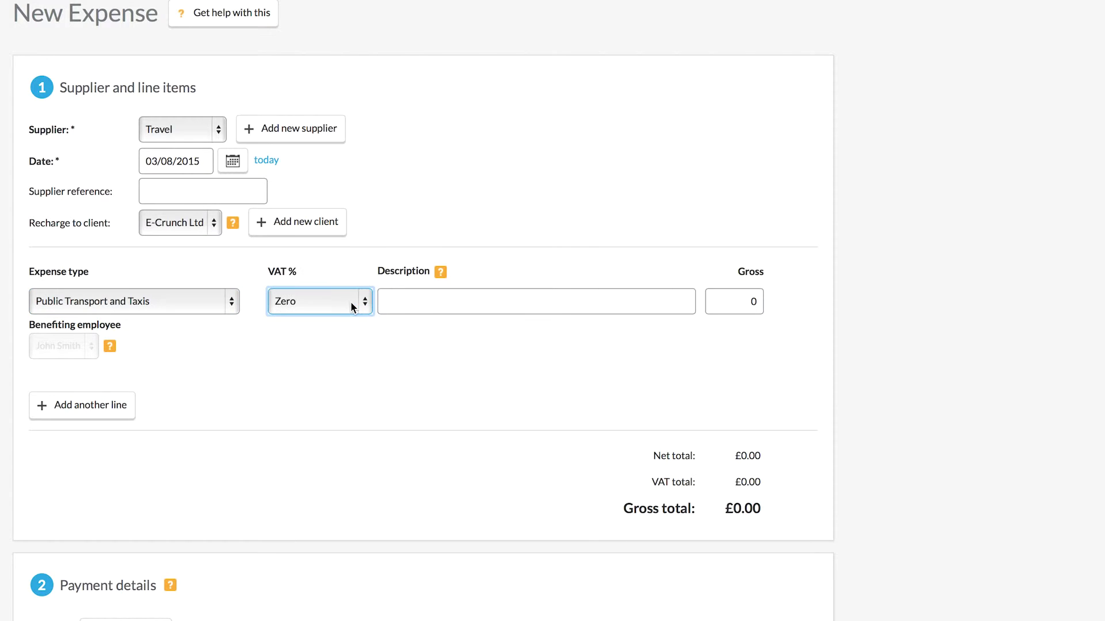
left_click(420, 304)
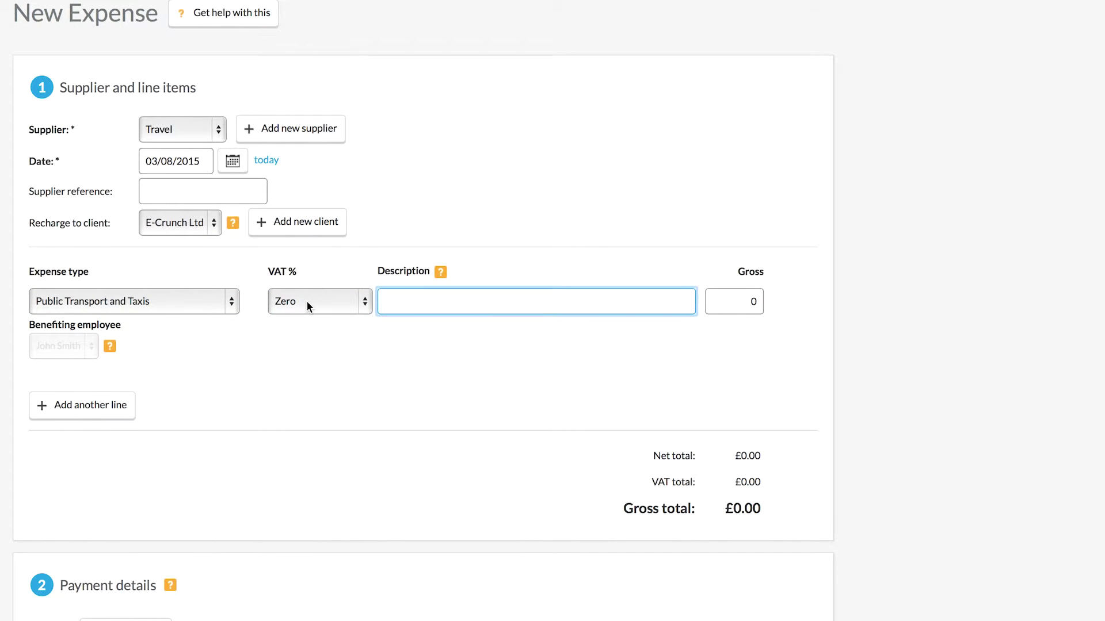
Step: Describe the line as 'Train TIcket' with gross 100.00, then add a second expense line
scroll(306, 300, "down", 1)
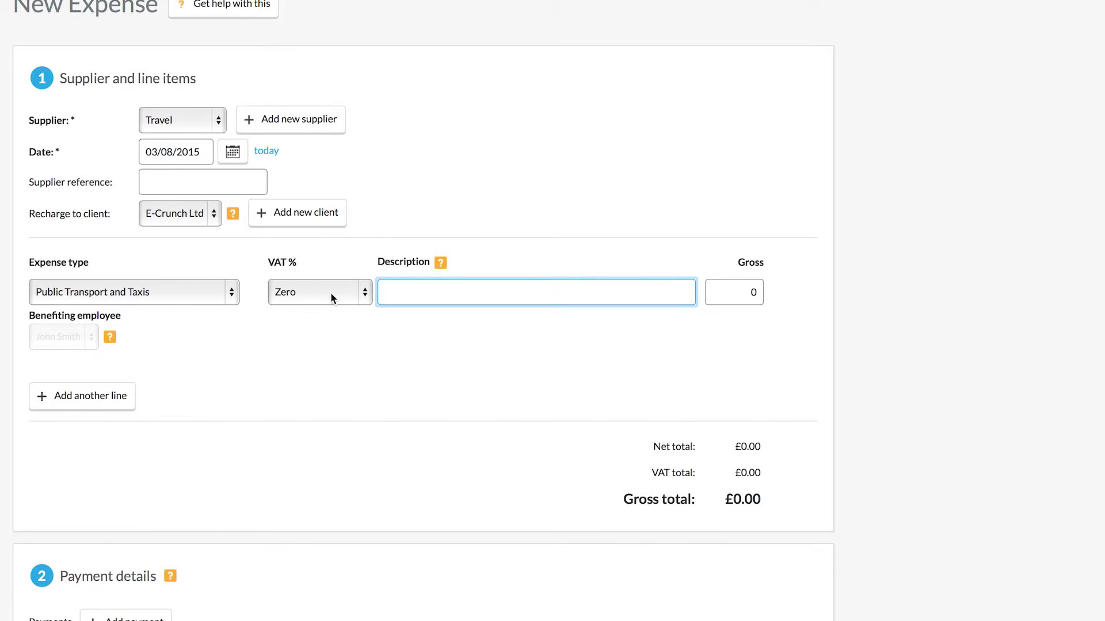
type("Train TIcket")
key("Tab")
key("BackSpace")
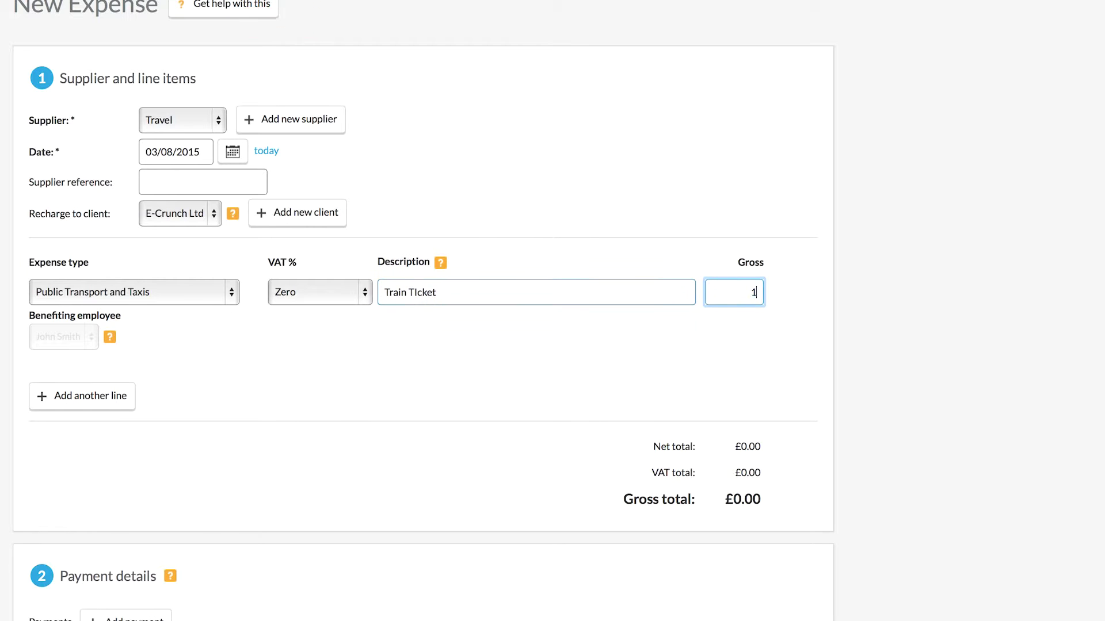
type("100")
left_click(441, 183)
scroll(432, 188, "down", 2)
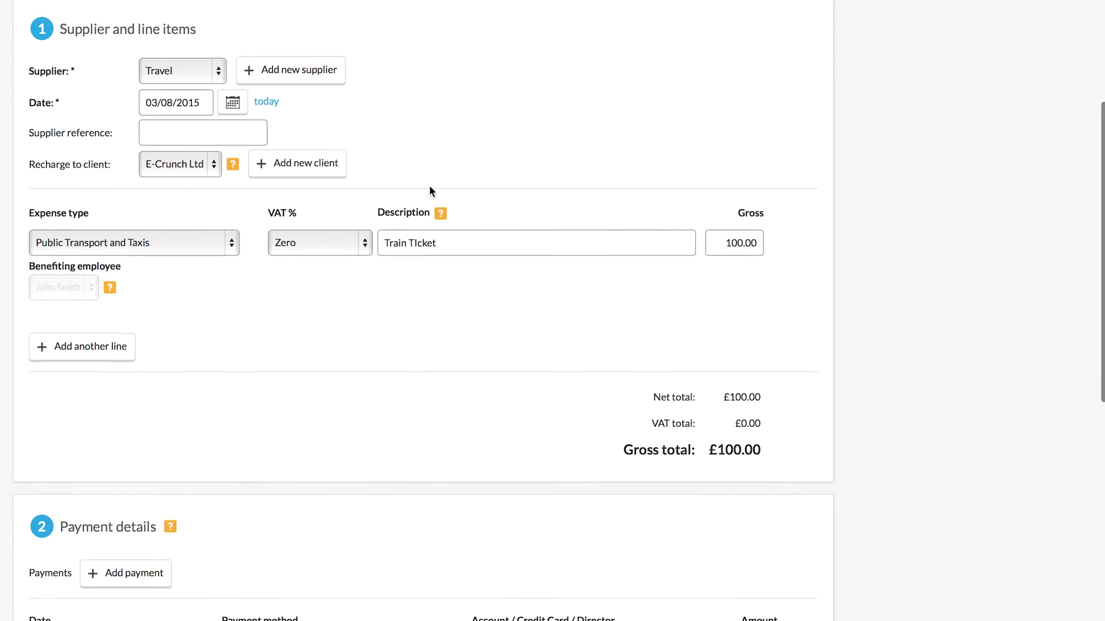
left_click(89, 298)
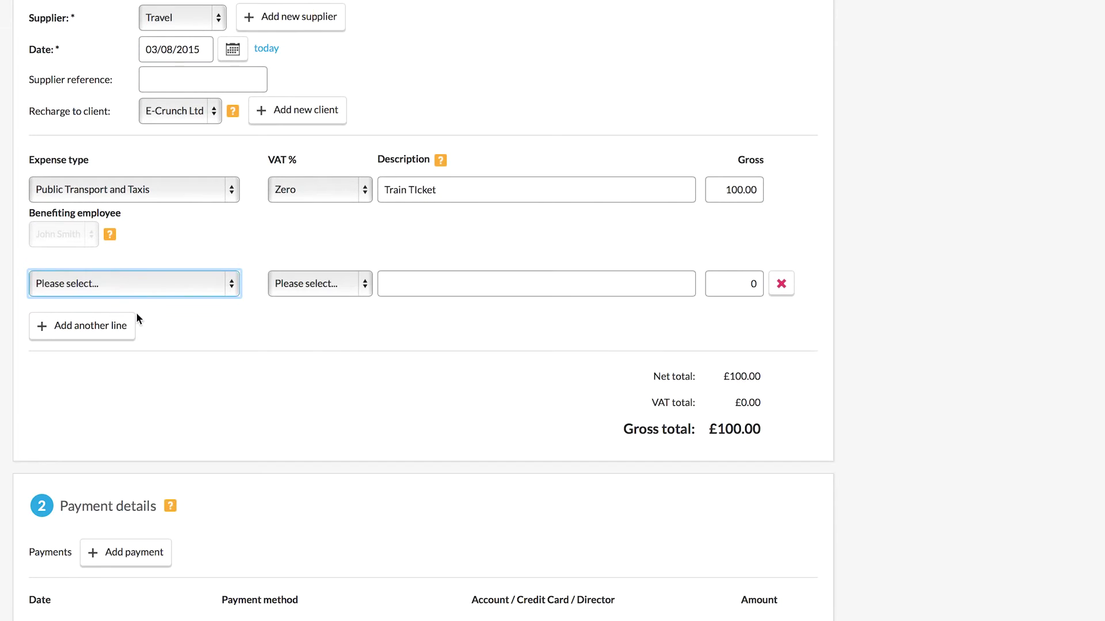
Step: Set the extra line's type to Employers Liability Insurance, then delete that line
left_click(122, 284)
left_click(133, 373)
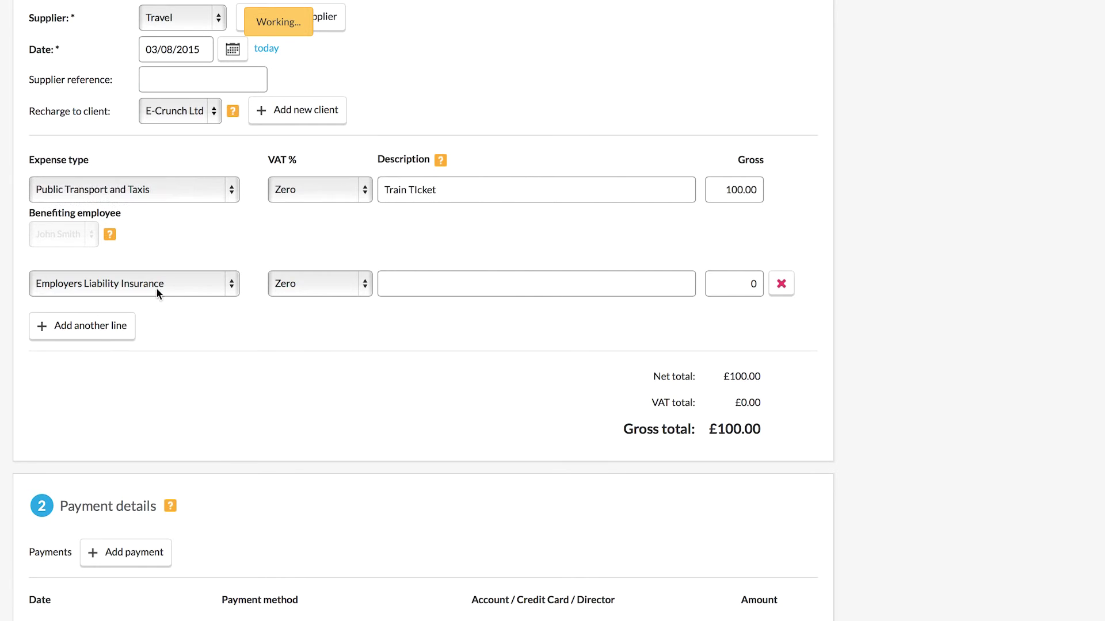
left_click(785, 292)
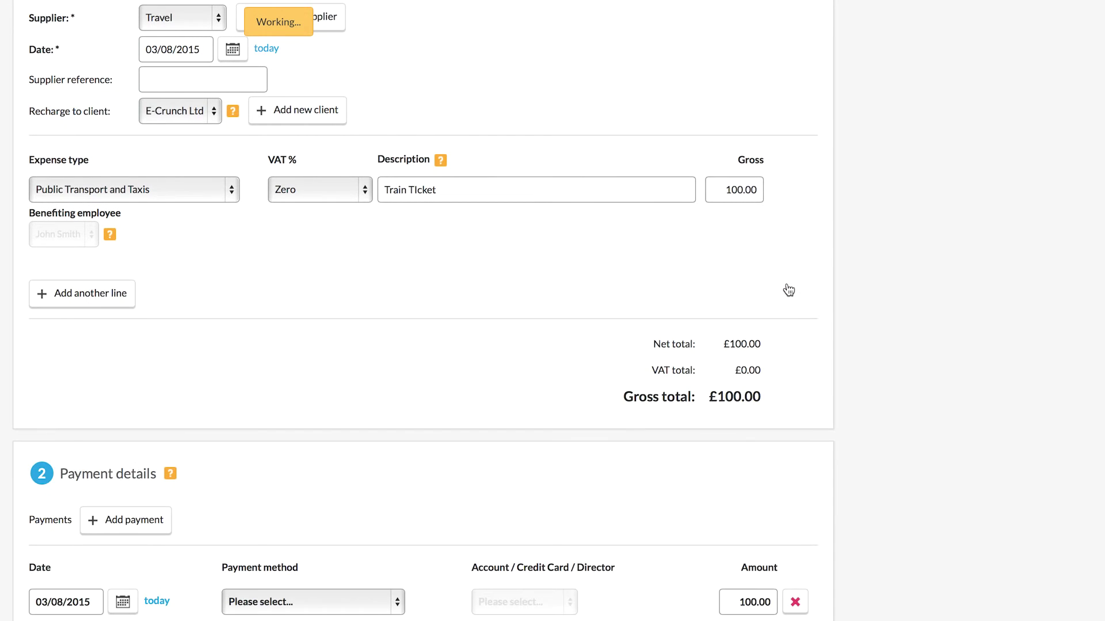
scroll(782, 295, "down", 3)
Step: Remove the extra payment rows and set the payment method to Paid by director personally
scroll(781, 295, "down", 3)
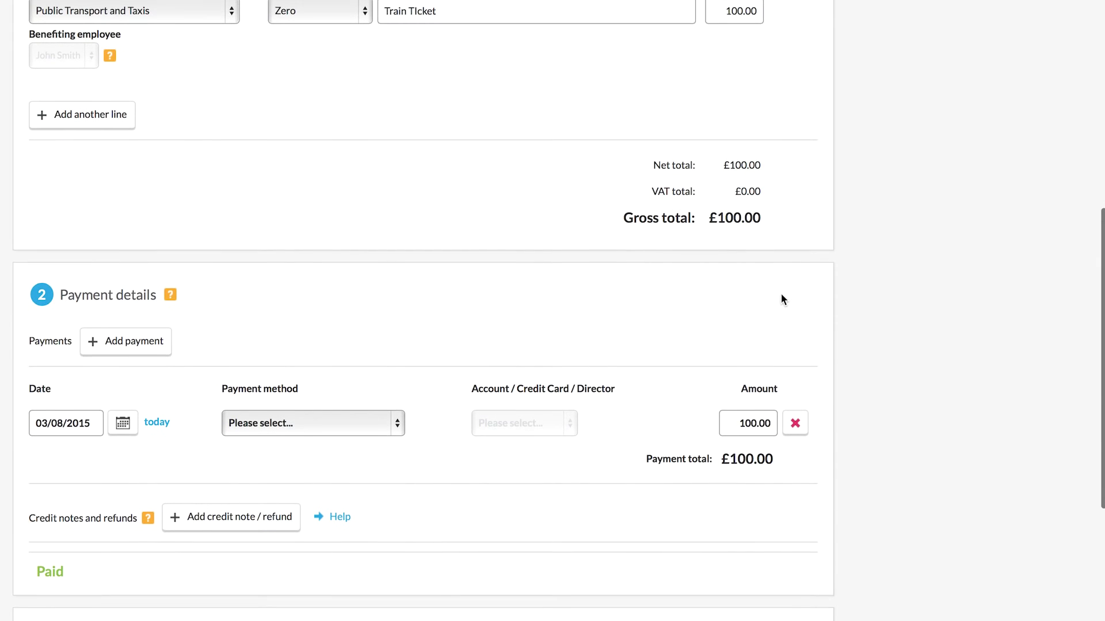
scroll(781, 299, "down", 5)
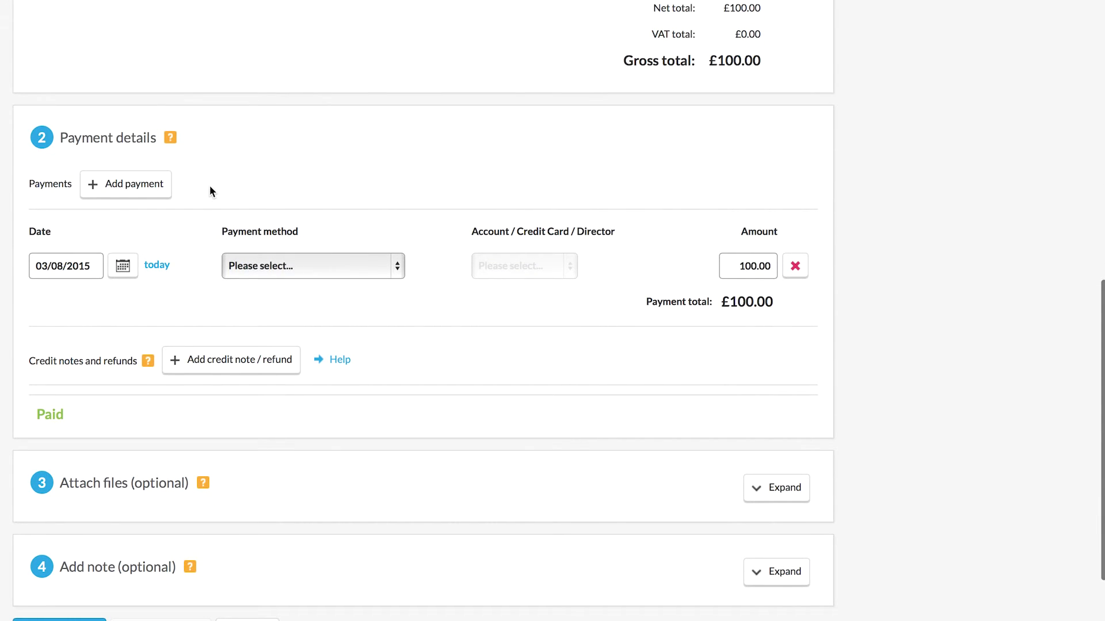
left_click(156, 192)
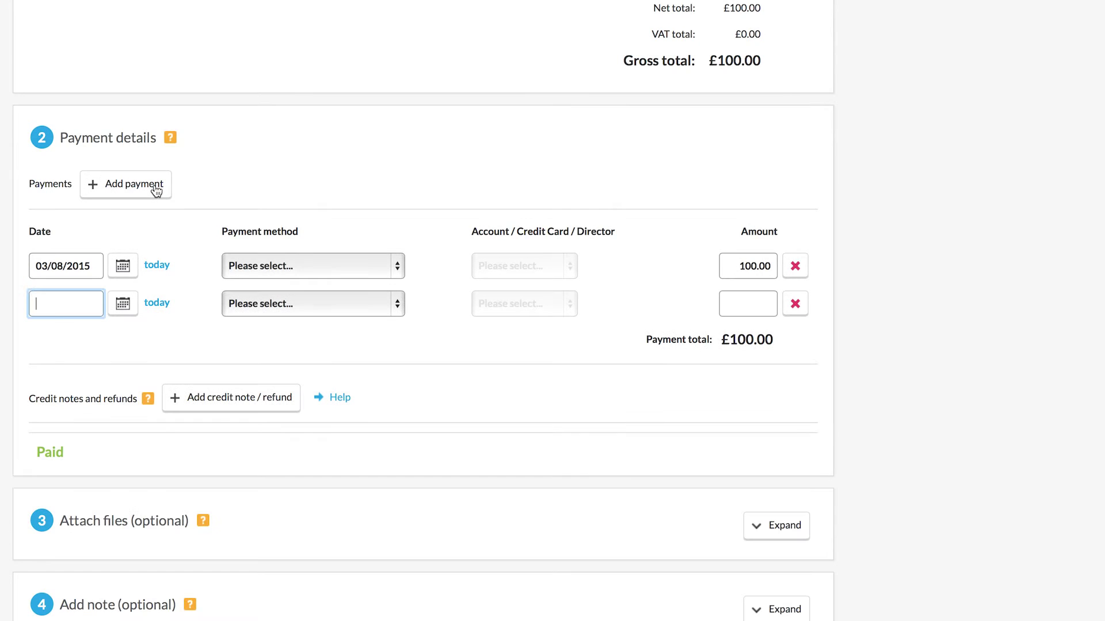
left_click(156, 192)
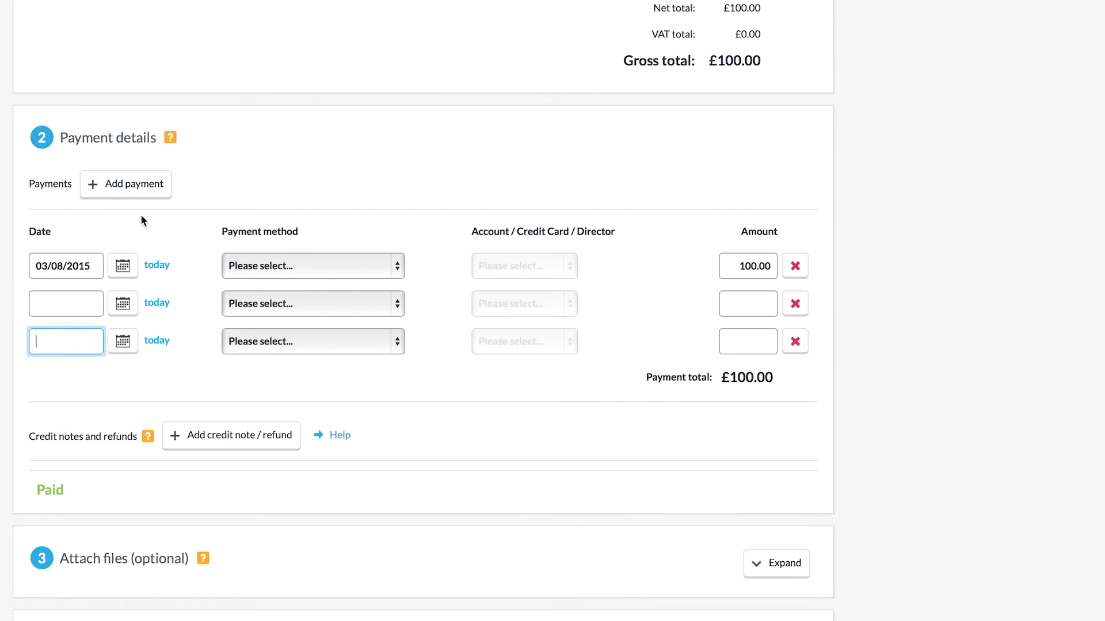
left_click(796, 305)
left_click(796, 305)
left_click(362, 259)
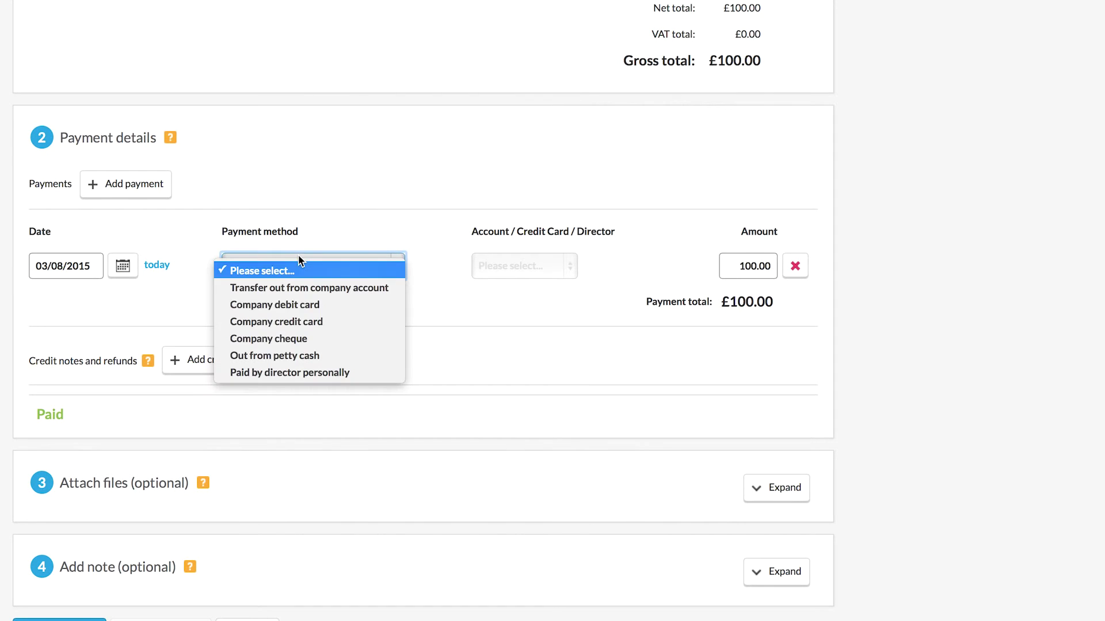
left_click(339, 368)
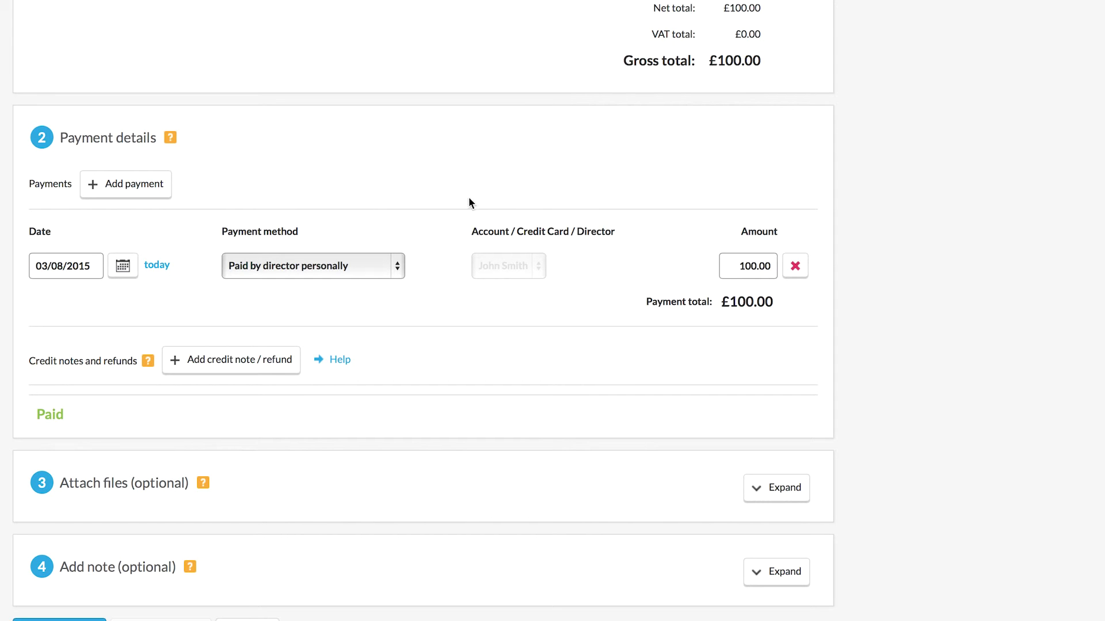
scroll(459, 334, "down", 3)
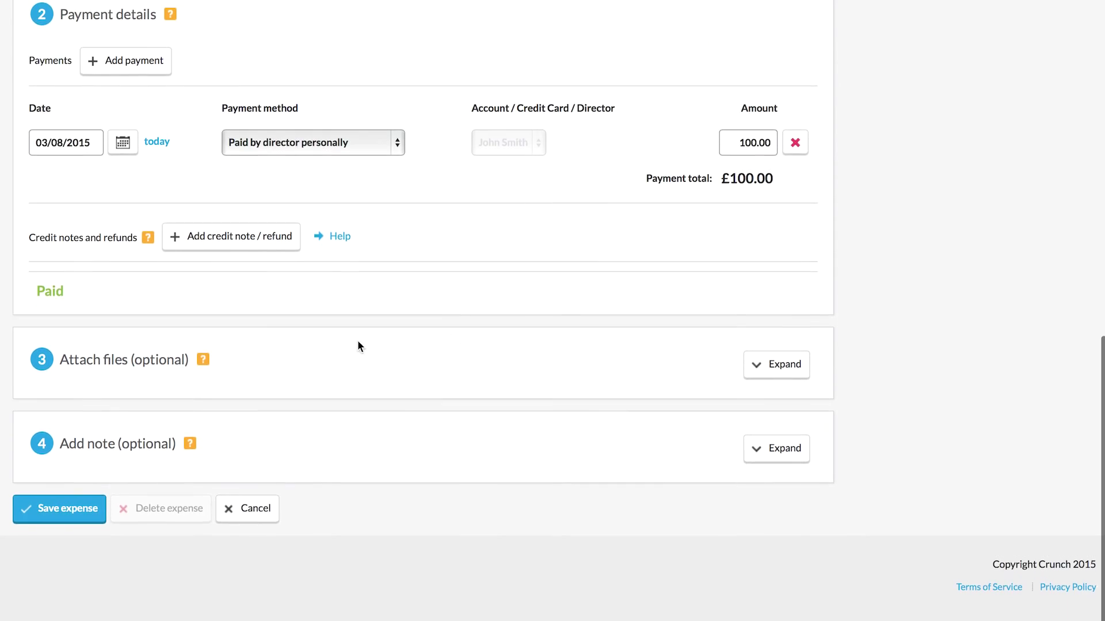
left_click(771, 365)
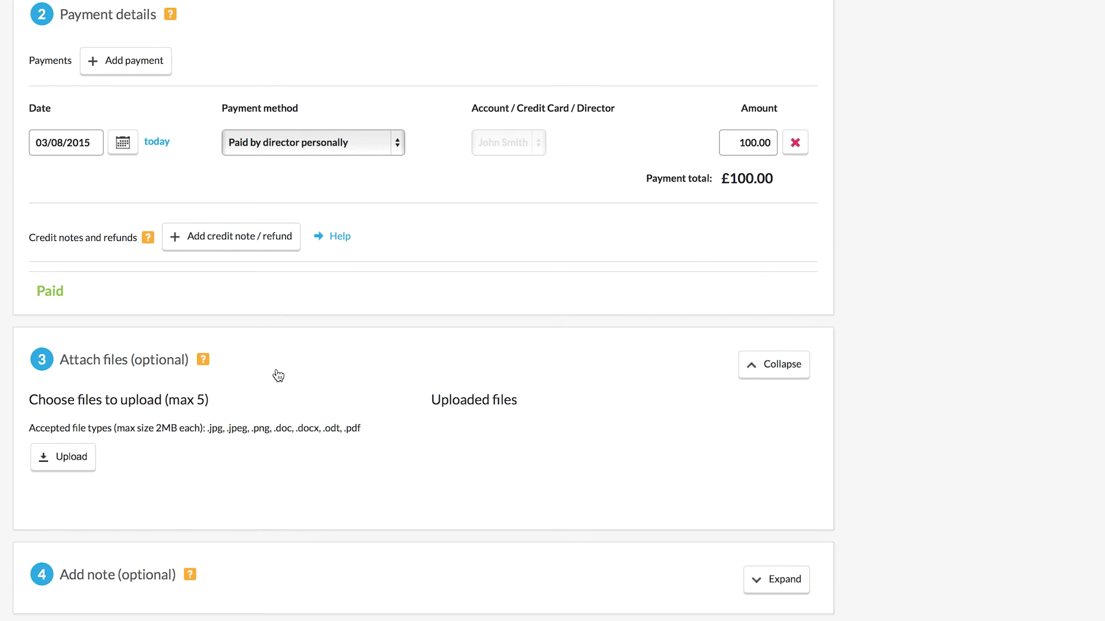
scroll(318, 364, "up", 1)
scroll(333, 372, "down", 3)
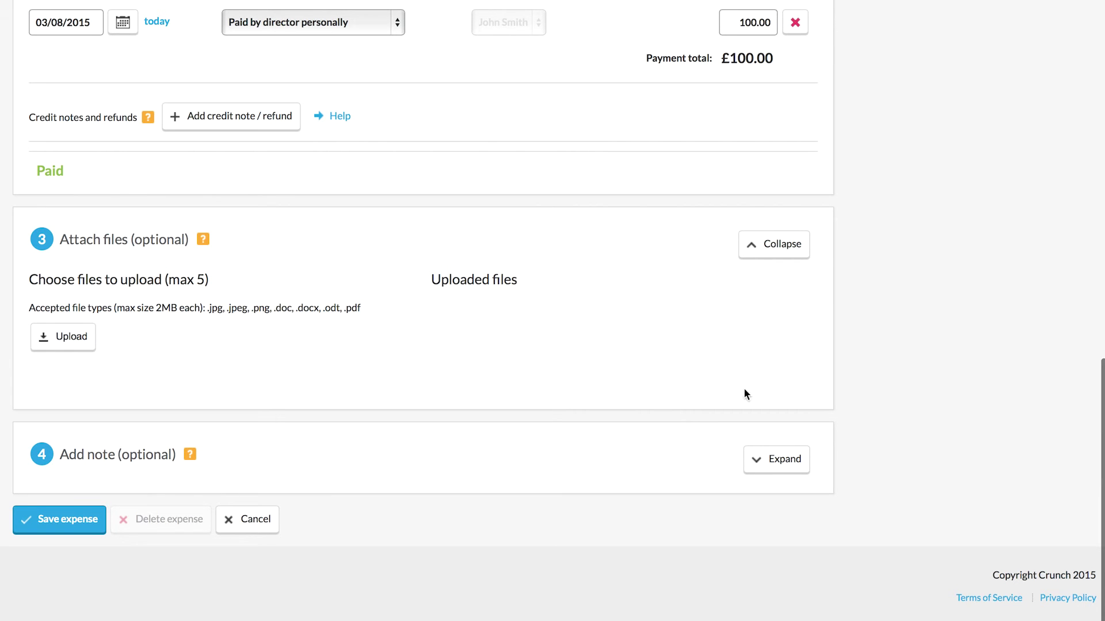
left_click(788, 244)
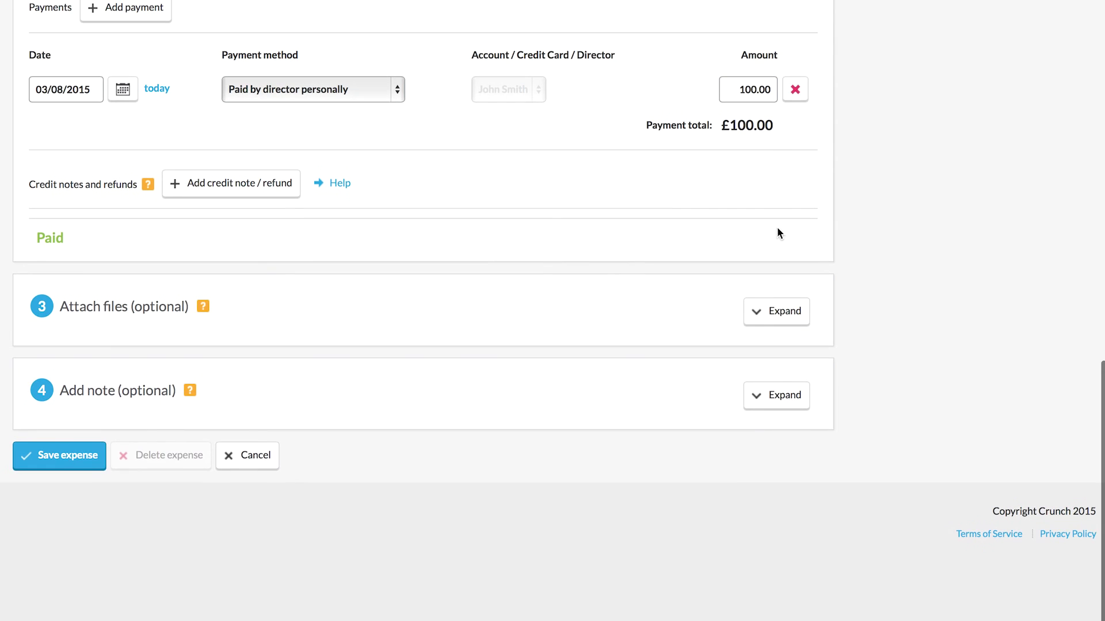
Step: Save the expense and check the new 3 Aug 2015 Travel £100.00 row's Options menu
left_click(52, 458)
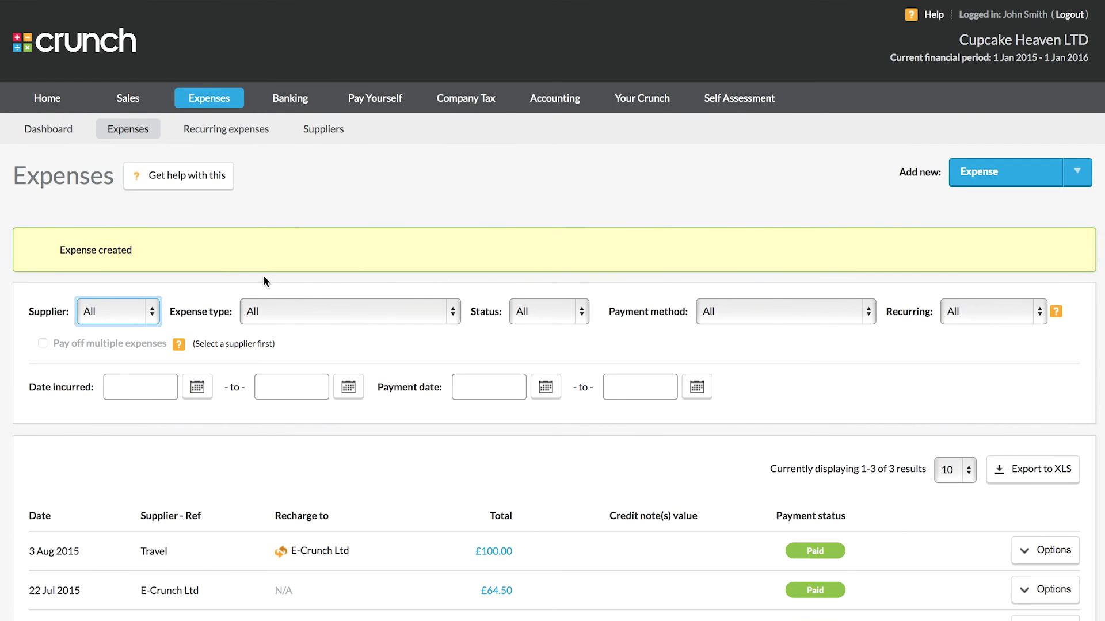
scroll(198, 268, "down", 3)
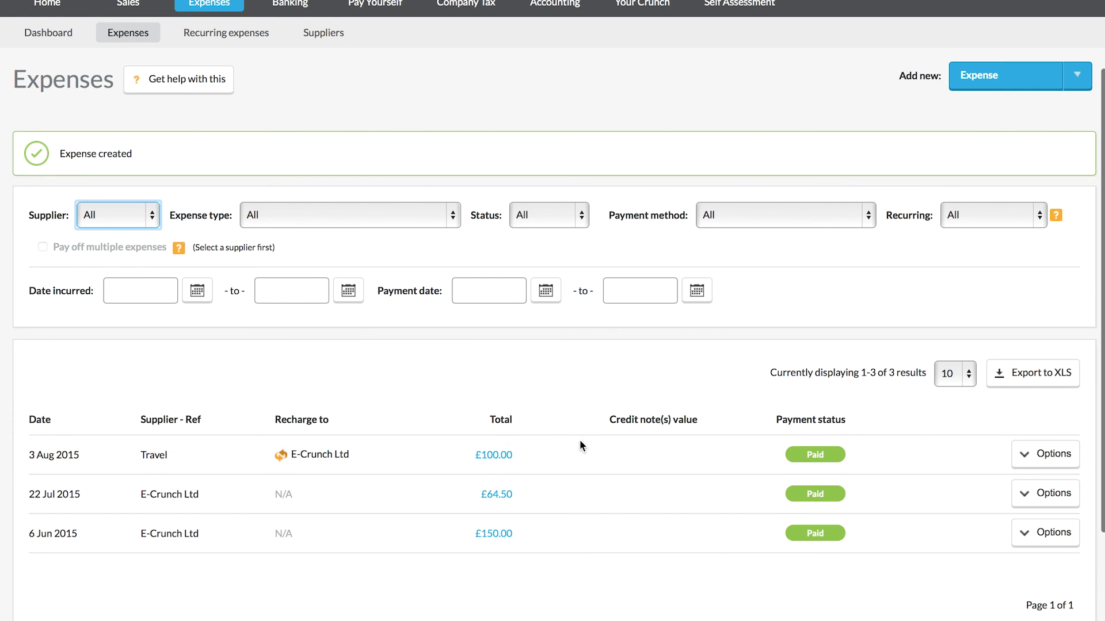
left_click(1033, 454)
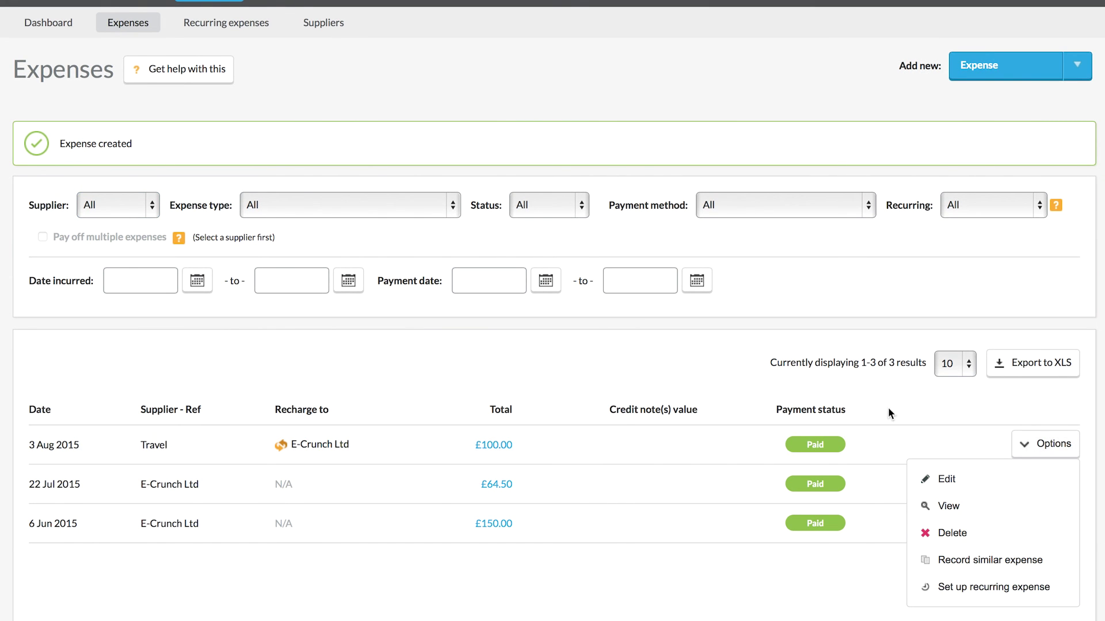
left_click(574, 374)
scroll(574, 375, "down", 5)
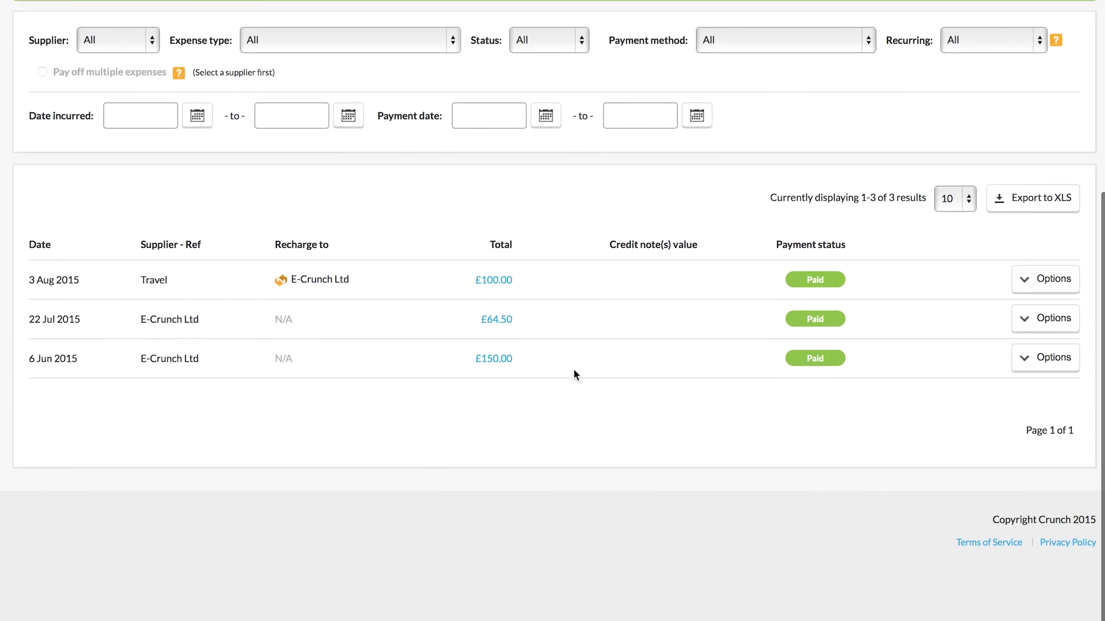
scroll(575, 375, "up", 8)
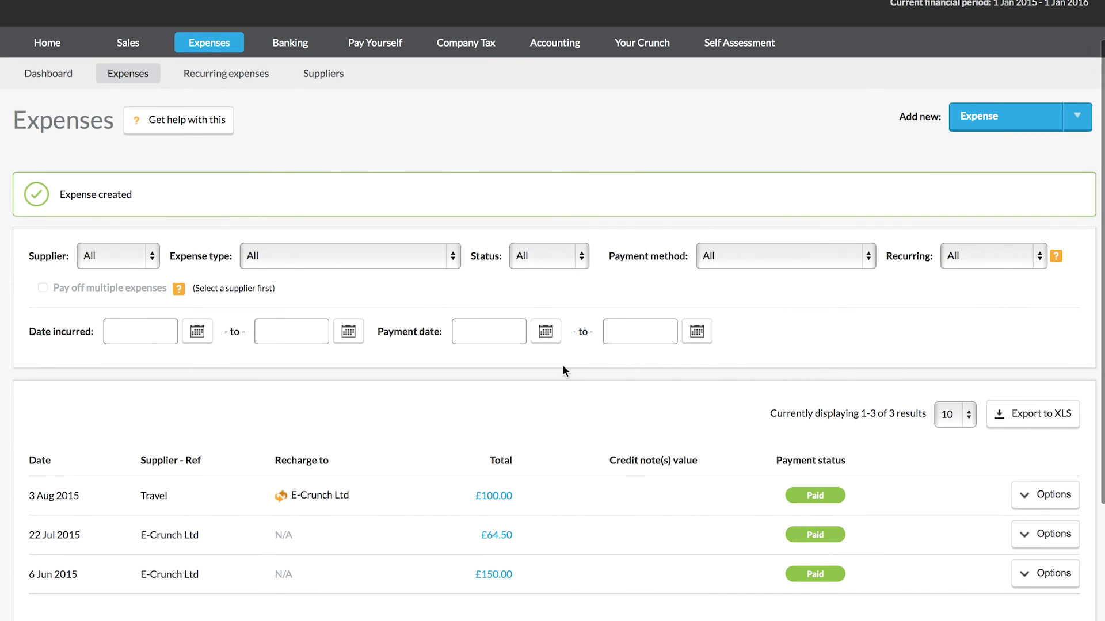